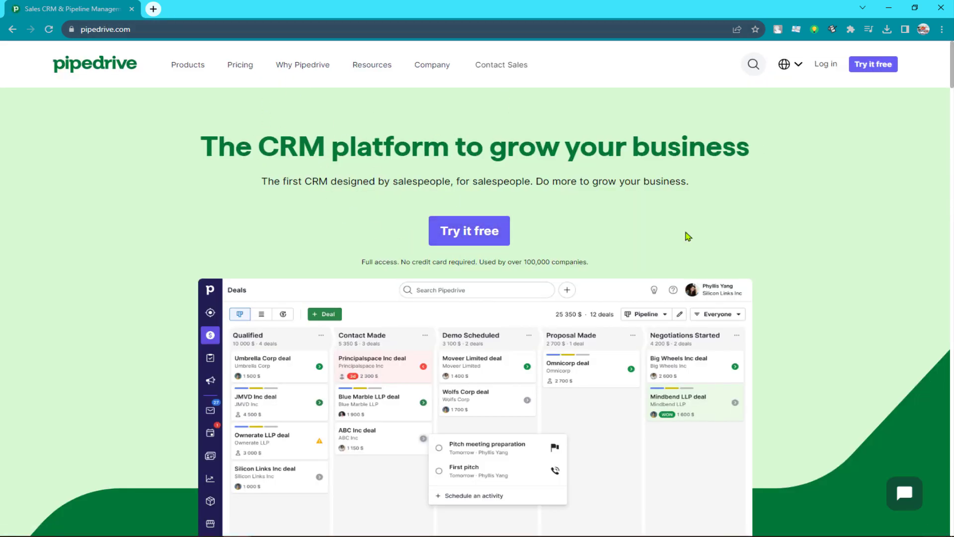
# Step: Start the free trial sign-up, accepting the terms of service and the tips and offers emails
pyautogui.click(882, 66)
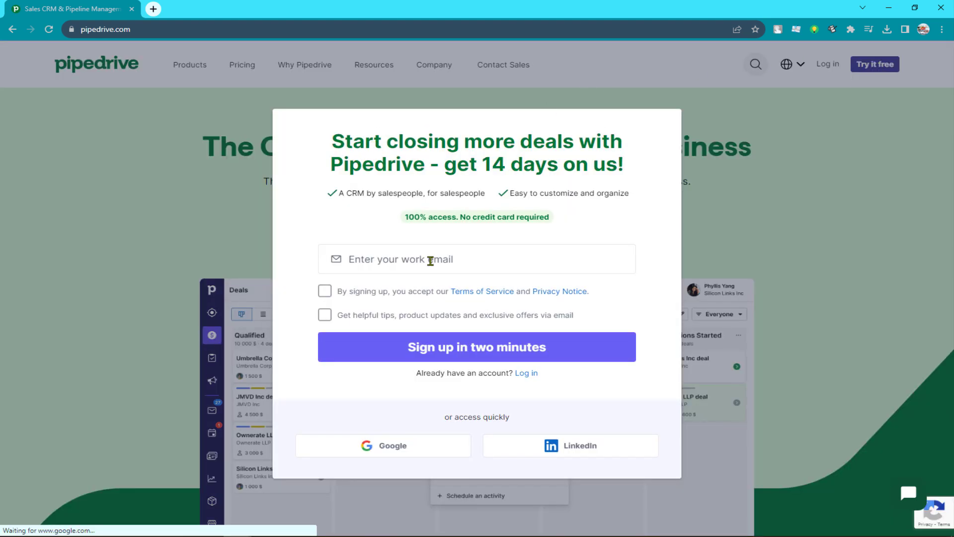
pyautogui.click(324, 291)
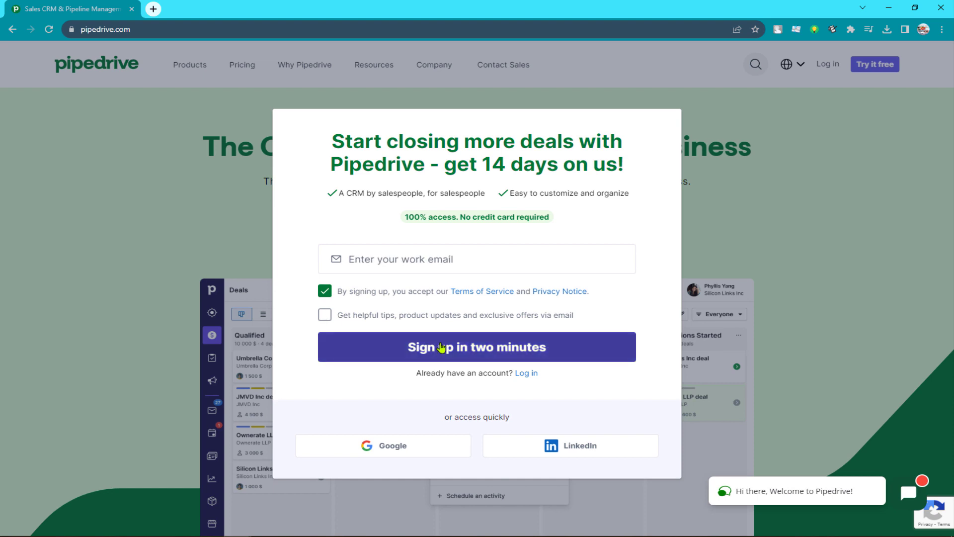
pyautogui.click(325, 315)
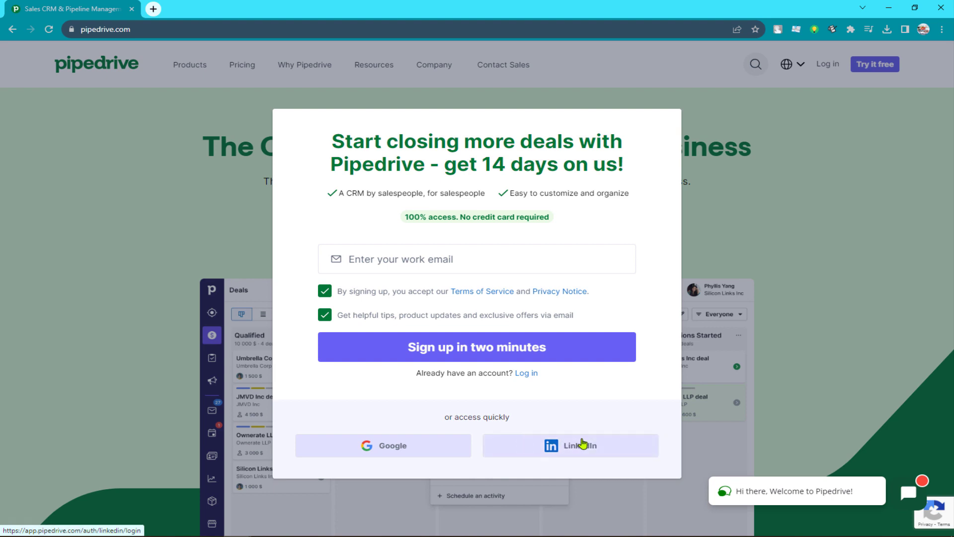
# Step: Enter the work email in the trial form and submit the sign-up
pyautogui.click(423, 247)
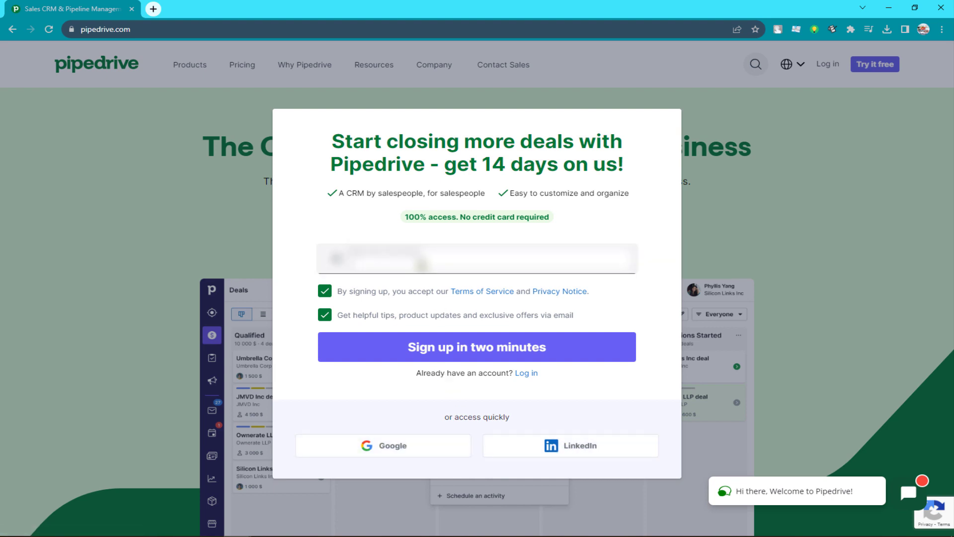
pyautogui.write('amans')
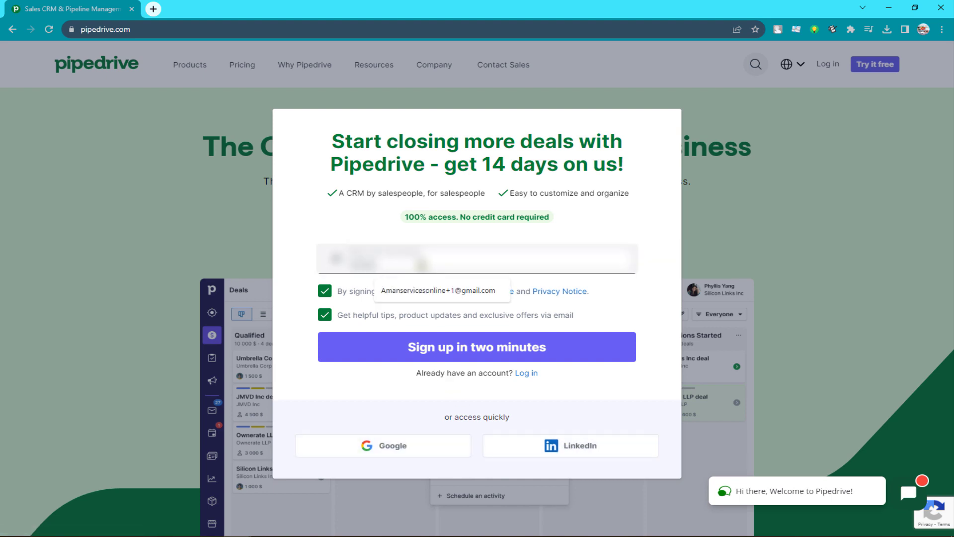
pyautogui.click(439, 290)
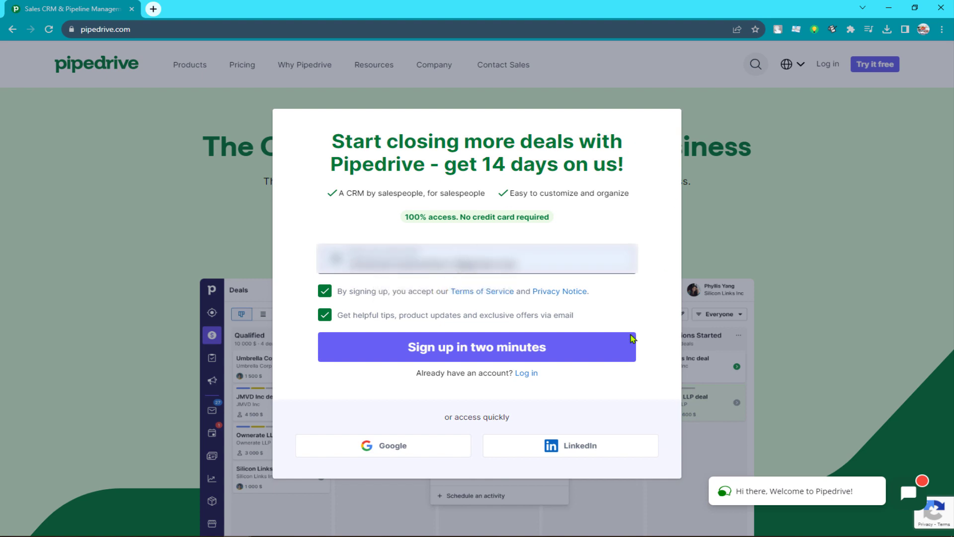
pyautogui.moveTo(531, 265); pyautogui.dragTo(347, 270)
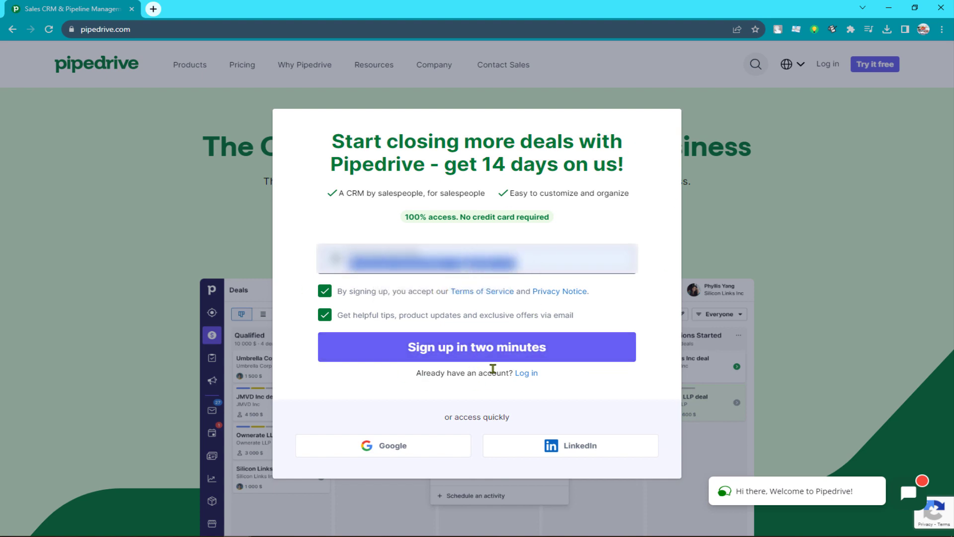
pyautogui.click(485, 357)
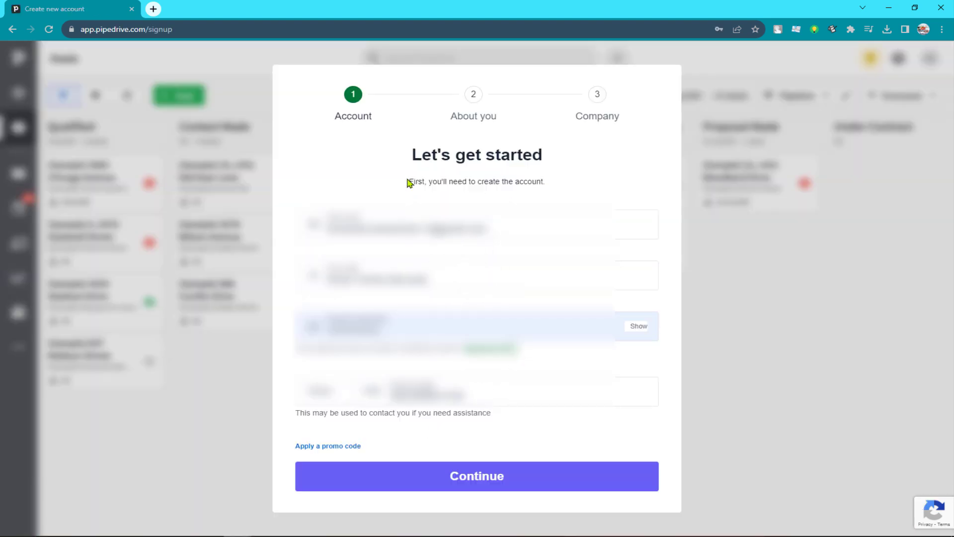
# Step: Review the pre-filled account details and continue to the About you stage of the sign-up
pyautogui.moveTo(379, 118); pyautogui.dragTo(280, 131)
pyautogui.click(344, 162)
pyautogui.moveTo(449, 271); pyautogui.dragTo(245, 306)
pyautogui.click(318, 299)
pyautogui.moveTo(400, 325); pyautogui.dragTo(307, 314)
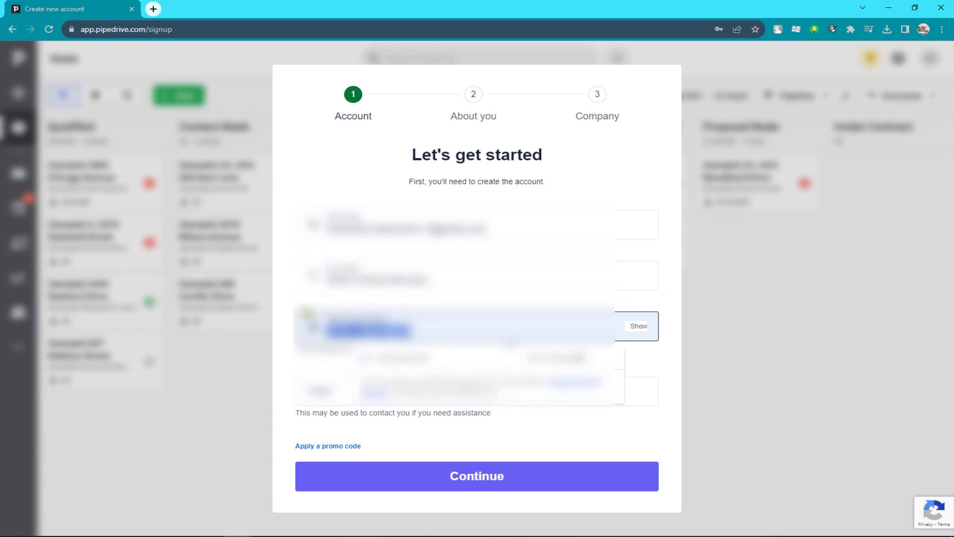
pyautogui.click(306, 315)
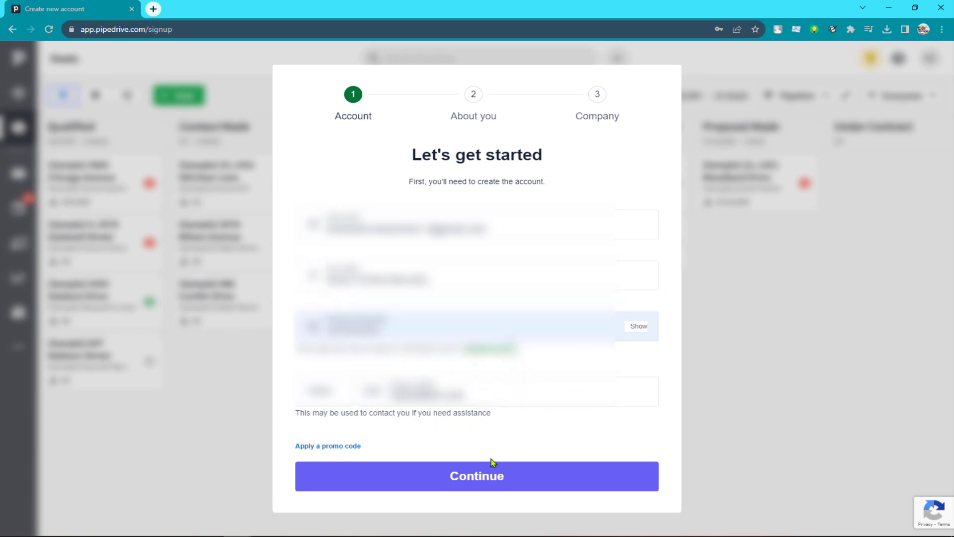
pyautogui.click(442, 478)
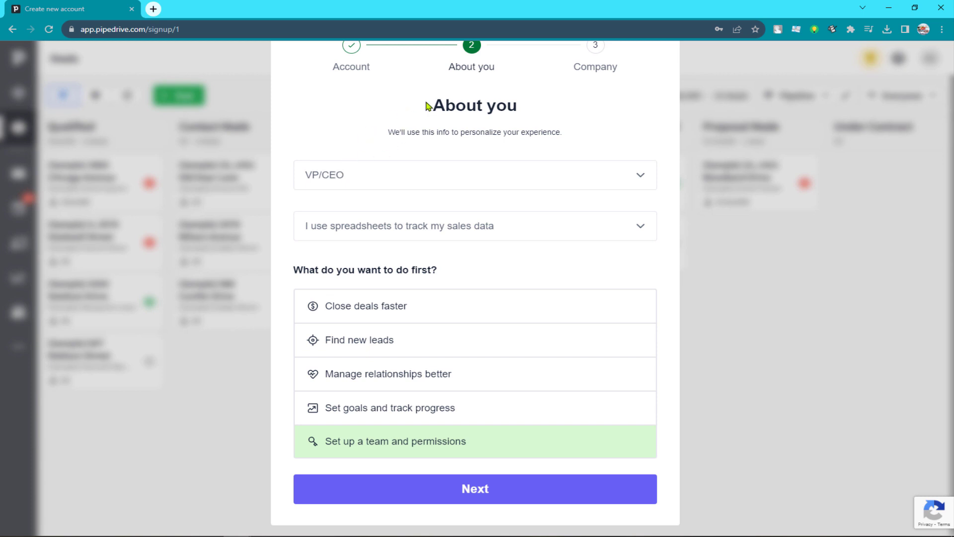
# Step: Set the role to VP/CEO and the sales experience to "I use spreadsheets to track my sales data", and proceed to the company stage
pyautogui.moveTo(425, 105); pyautogui.dragTo(519, 105)
pyautogui.click(333, 173)
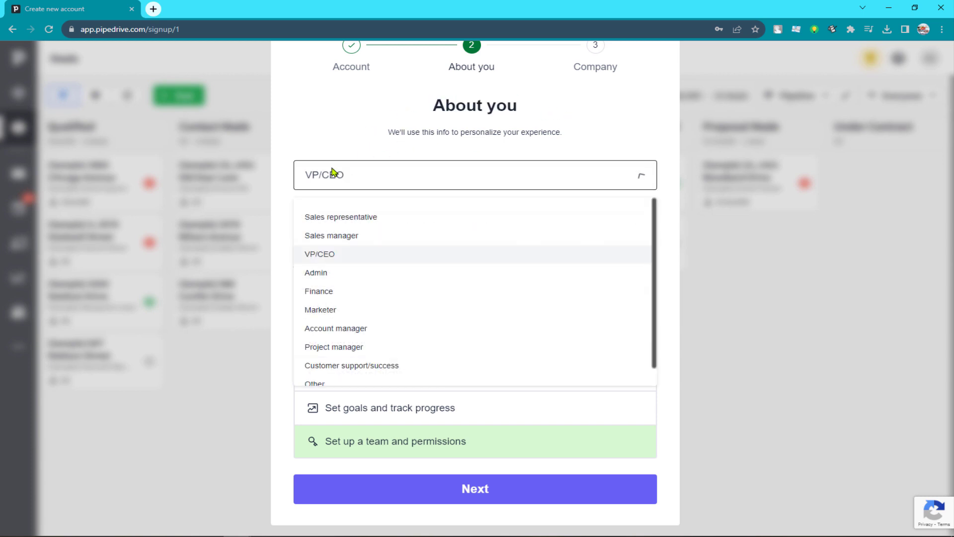
pyautogui.click(346, 256)
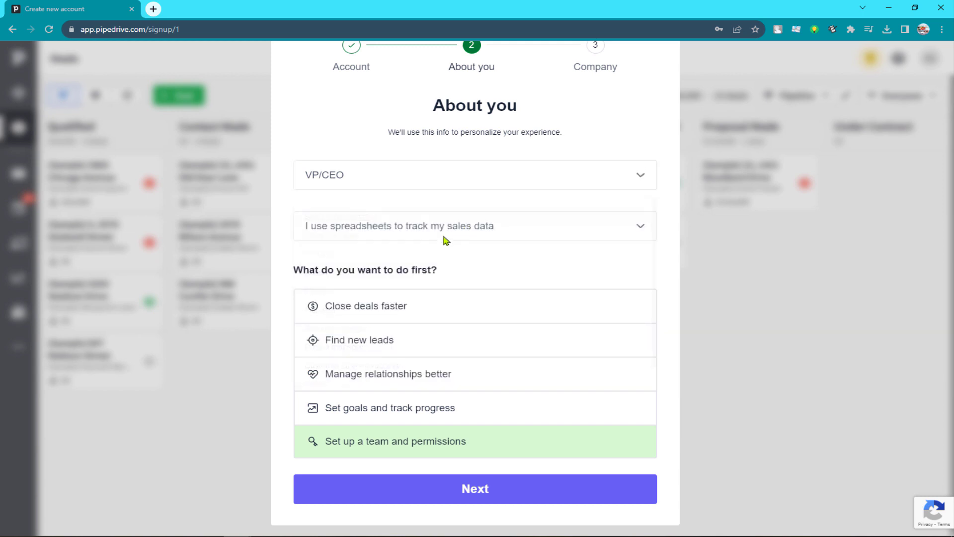
pyautogui.click(389, 233)
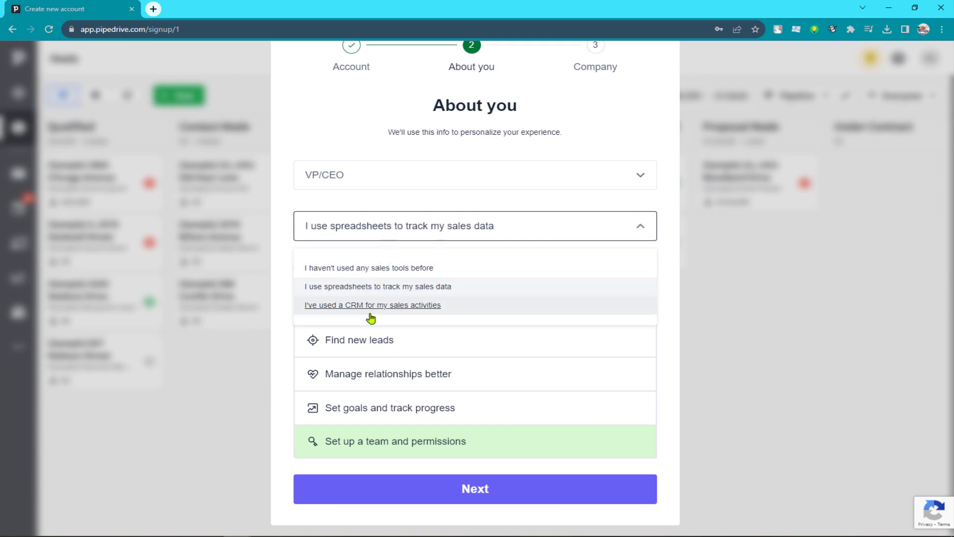
pyautogui.click(373, 288)
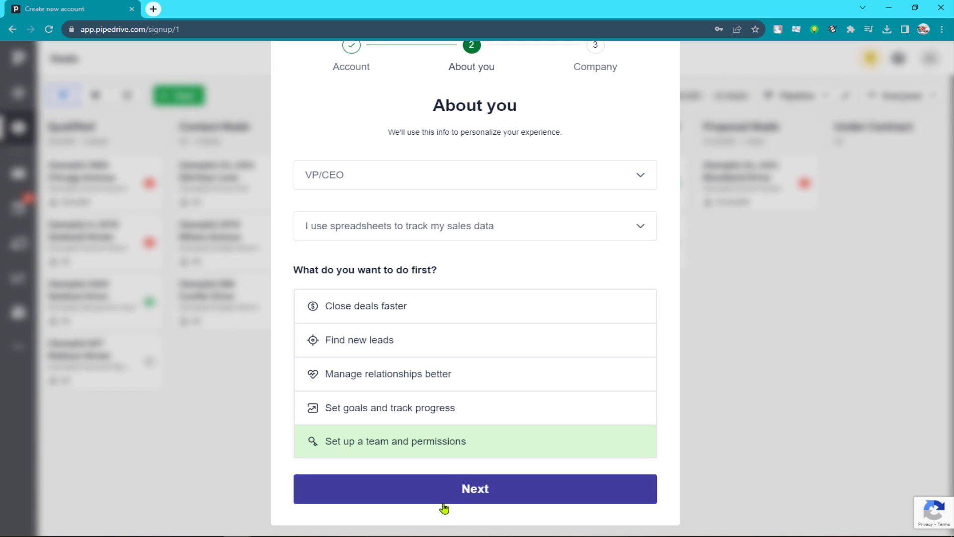
pyautogui.click(456, 494)
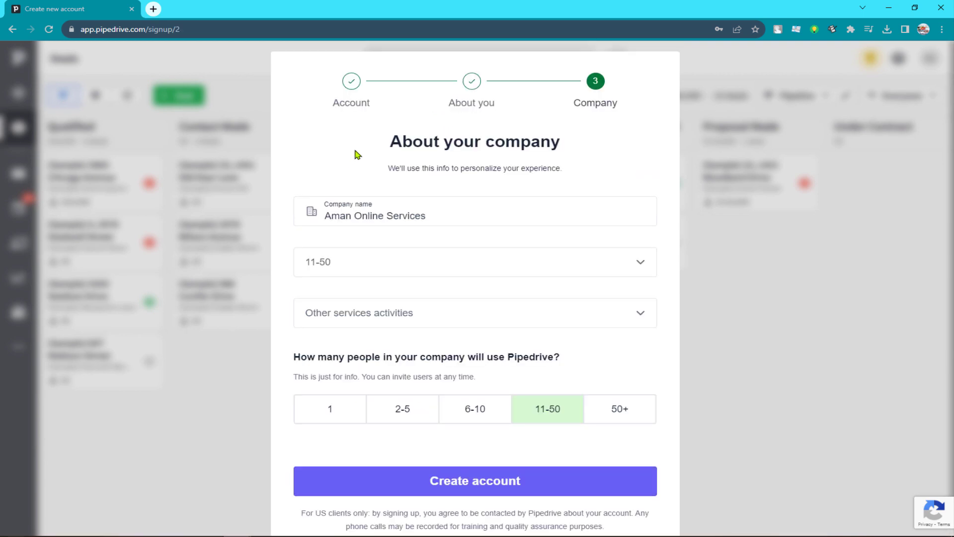
# Step: Review the About your company form, including the company name and the question on how many people will use Pipedrive
pyautogui.moveTo(560, 148); pyautogui.dragTo(377, 154)
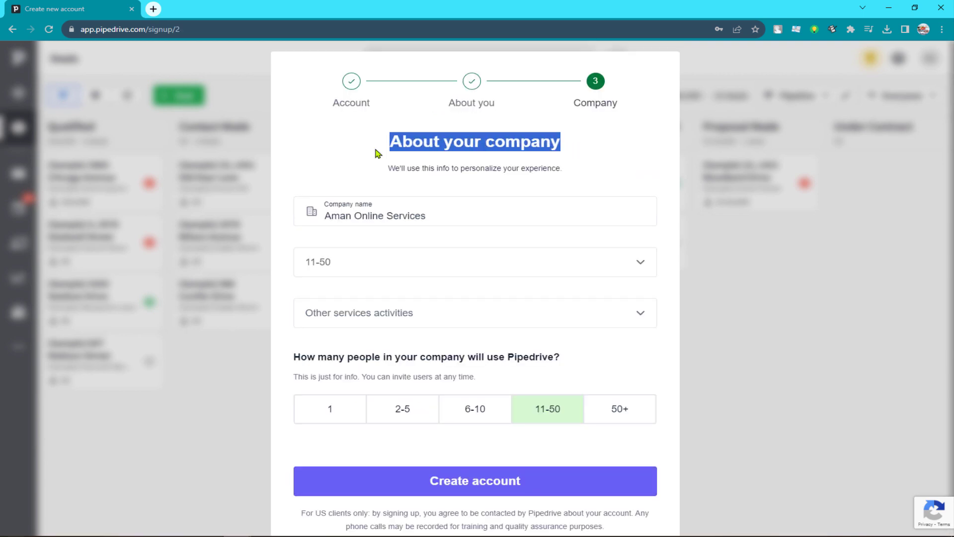
pyautogui.click(376, 154)
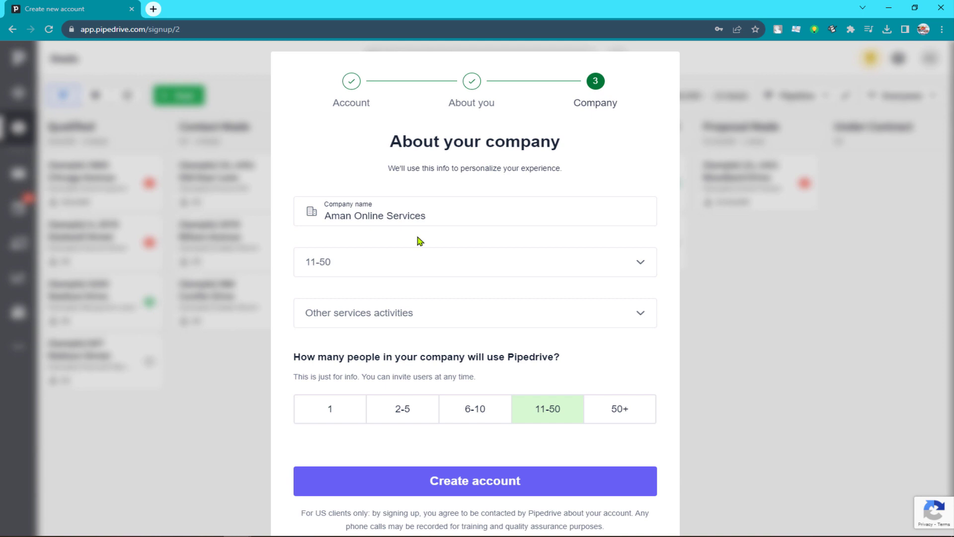
pyautogui.moveTo(563, 168); pyautogui.dragTo(350, 170)
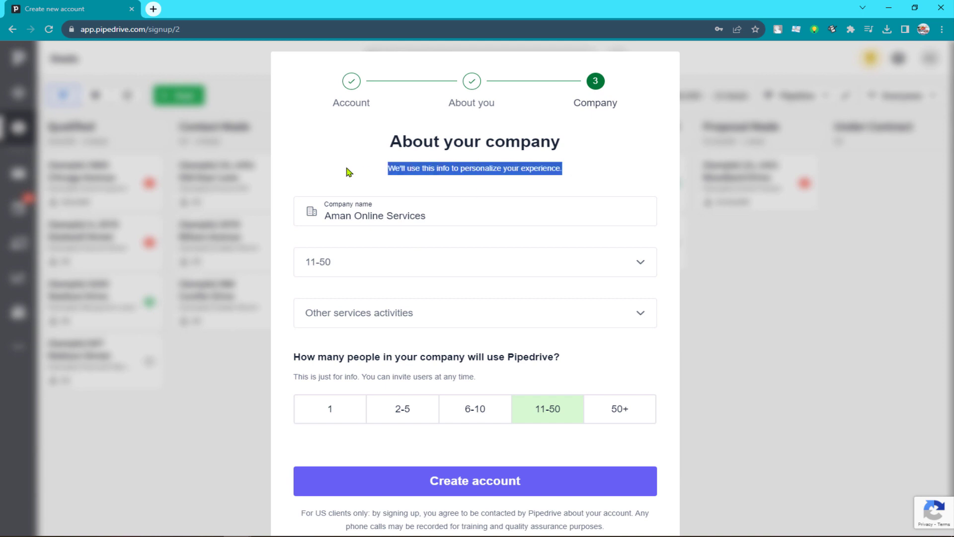
pyautogui.click(352, 173)
pyautogui.moveTo(439, 215); pyautogui.dragTo(304, 215)
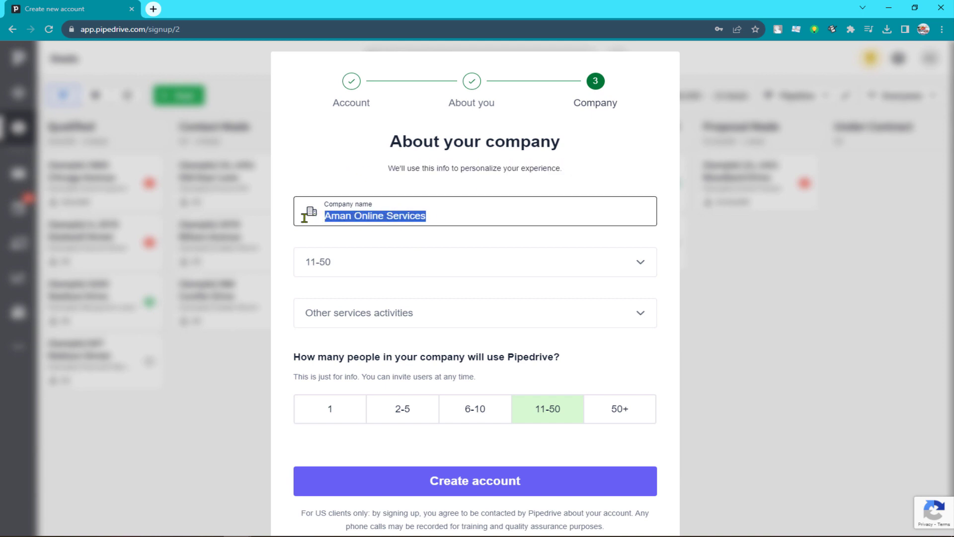
pyautogui.click(291, 241)
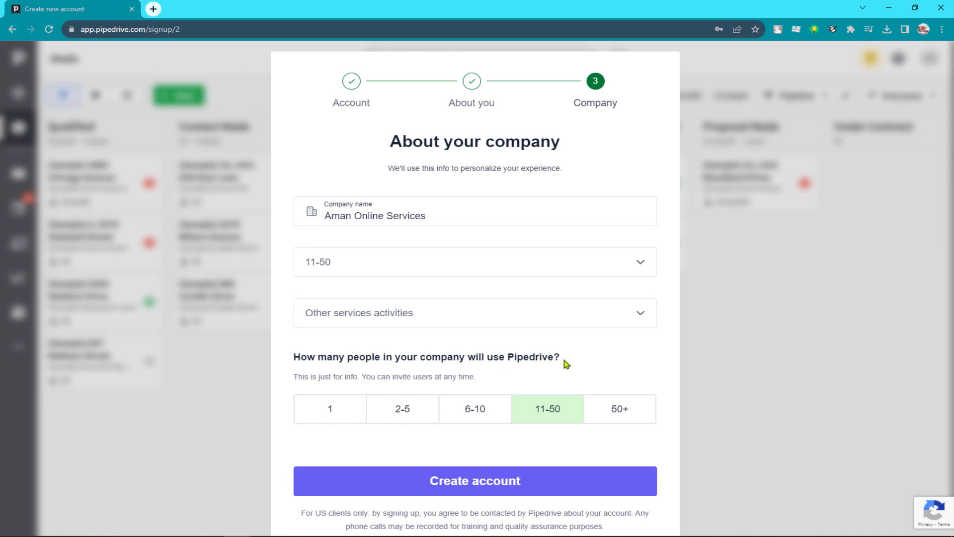
pyautogui.moveTo(478, 377); pyautogui.dragTo(279, 393)
pyautogui.click(279, 394)
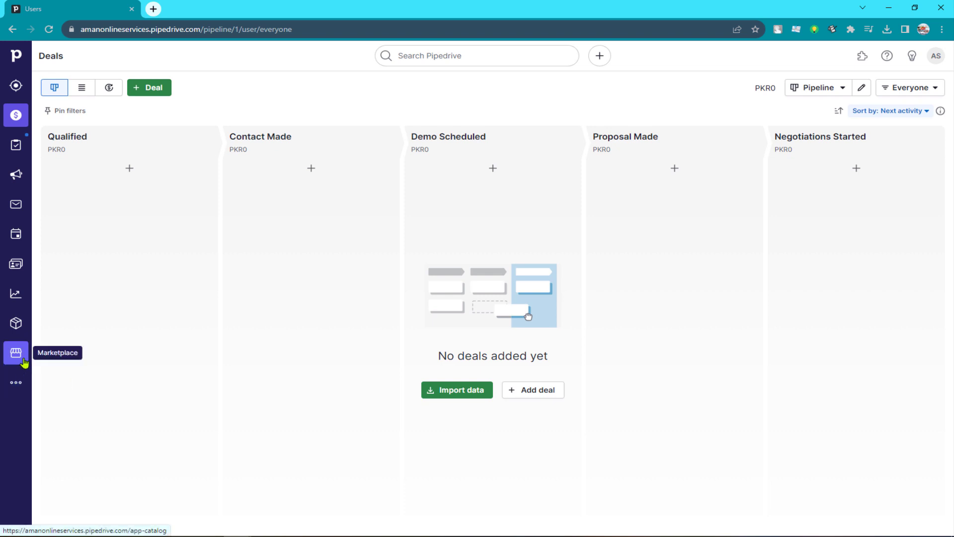
pyautogui.click(15, 382)
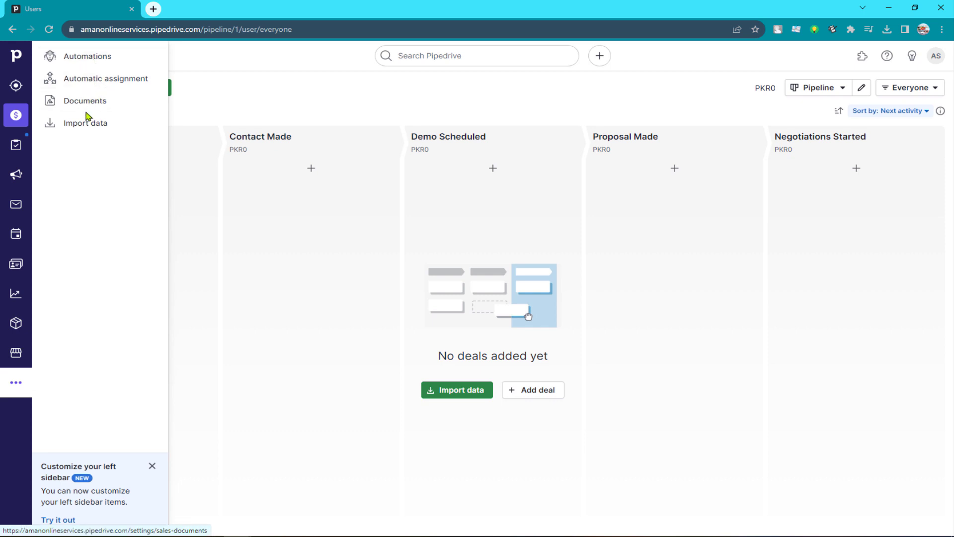
pyautogui.click(130, 238)
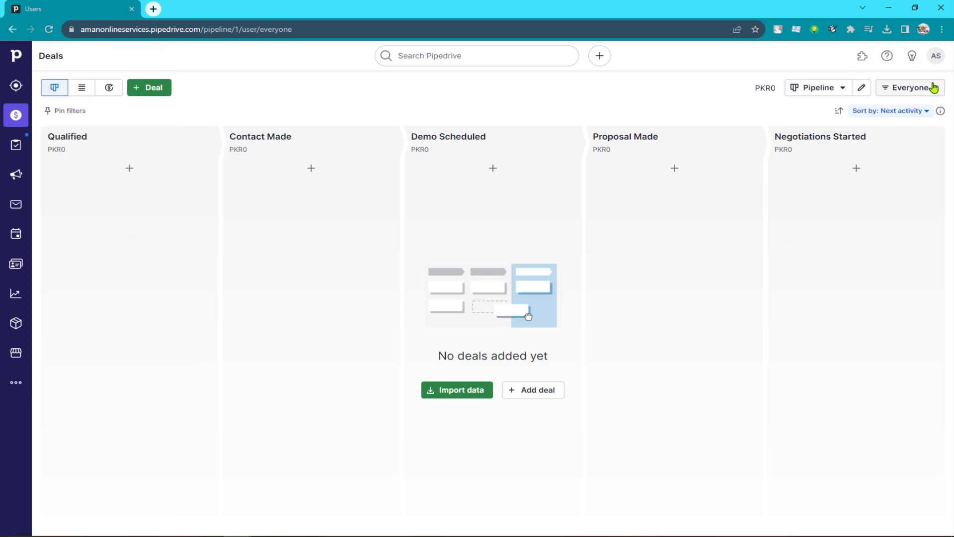
pyautogui.click(933, 60)
pyautogui.click(852, 111)
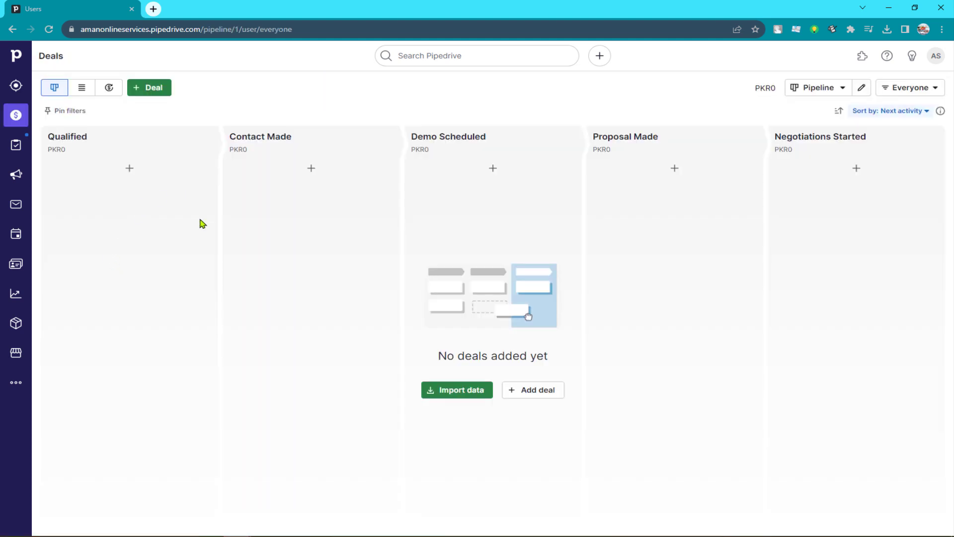
# Step: Add and save the lead "Online Store lead" for Online Store, worth 50,000 Pakistan Rupees, labelled Cold, with expected close date 11/15/2023
pyautogui.click(18, 88)
pyautogui.click(435, 329)
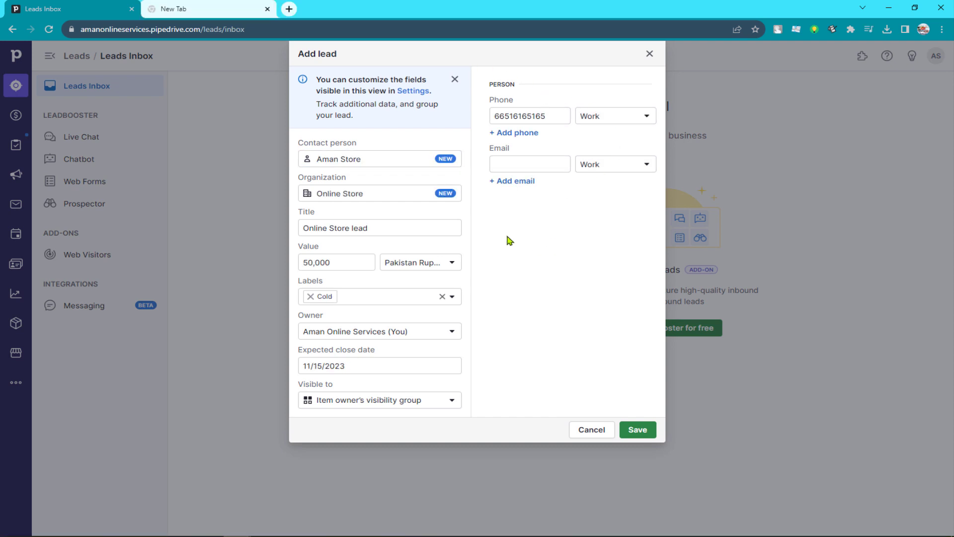
pyautogui.moveTo(359, 140); pyautogui.dragTo(642, 385)
pyautogui.click(638, 429)
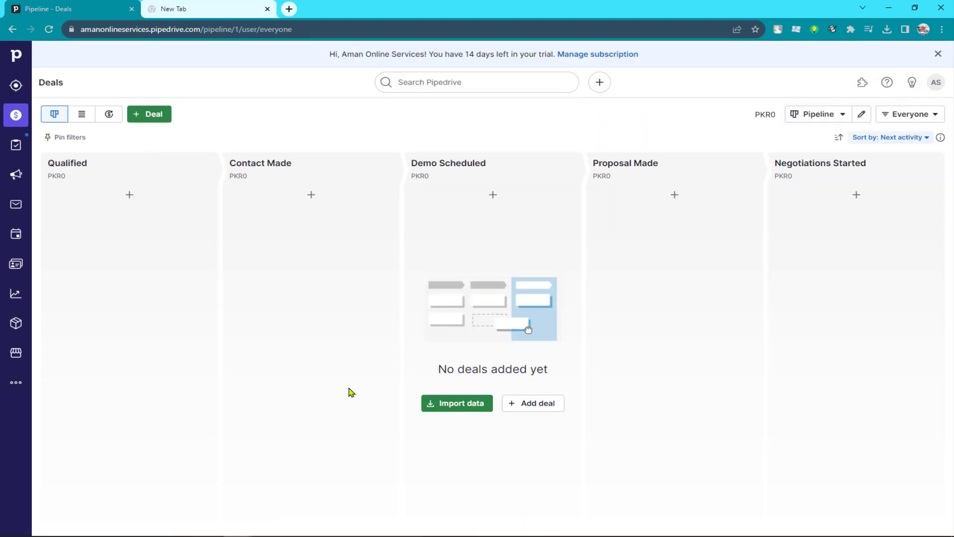
# Step: Open the data import page from the empty deals pipeline and read the description of what can be imported
pyautogui.click(448, 405)
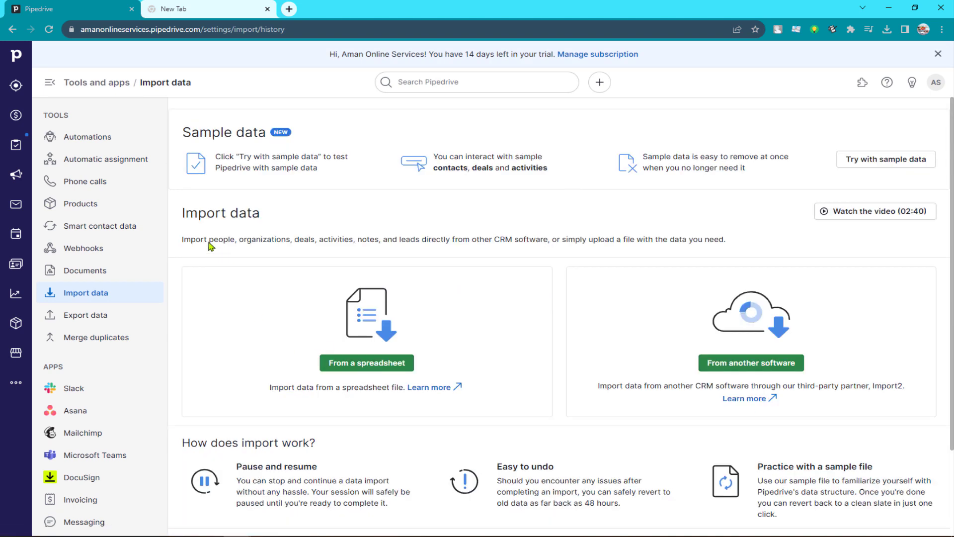
pyautogui.moveTo(182, 240); pyautogui.dragTo(770, 245)
pyautogui.click(668, 270)
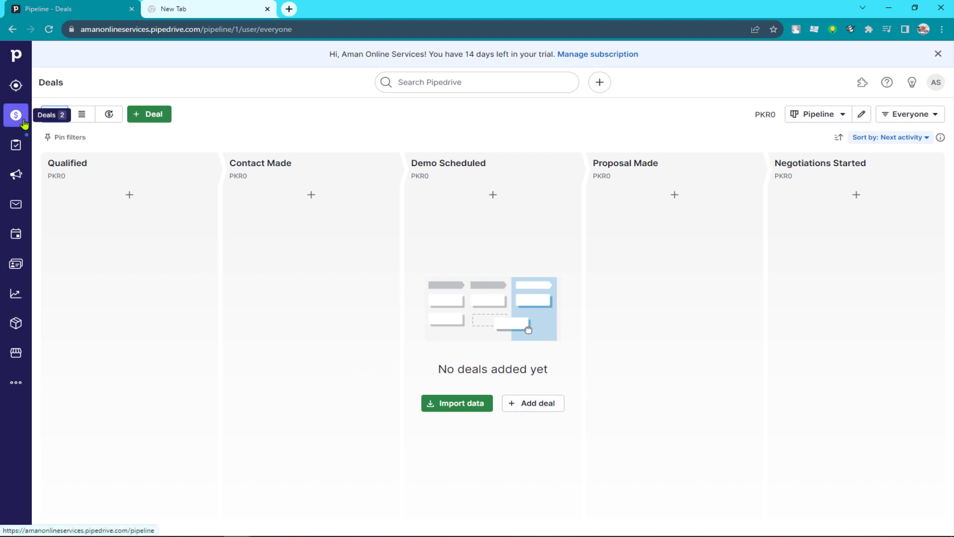
# Step: Add and save "Aman deal" for organization Aman, worth 80000 Pakistan Rupees, at the Proposal Made stage, with expected close date 11/15/2023
pyautogui.click(532, 407)
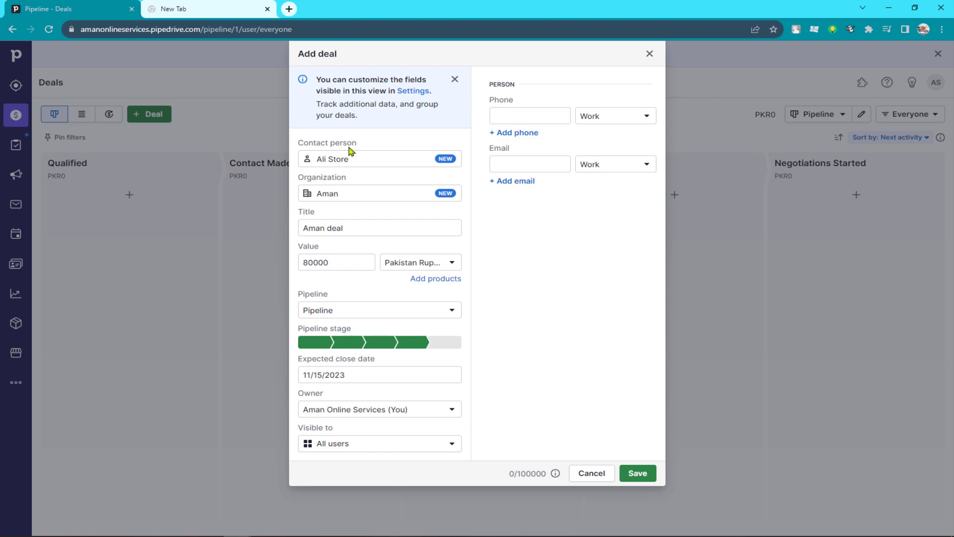
pyautogui.moveTo(366, 185); pyautogui.dragTo(304, 306)
pyautogui.click(355, 313)
pyautogui.click(496, 357)
pyautogui.click(363, 450)
pyautogui.click(428, 442)
pyautogui.click(632, 472)
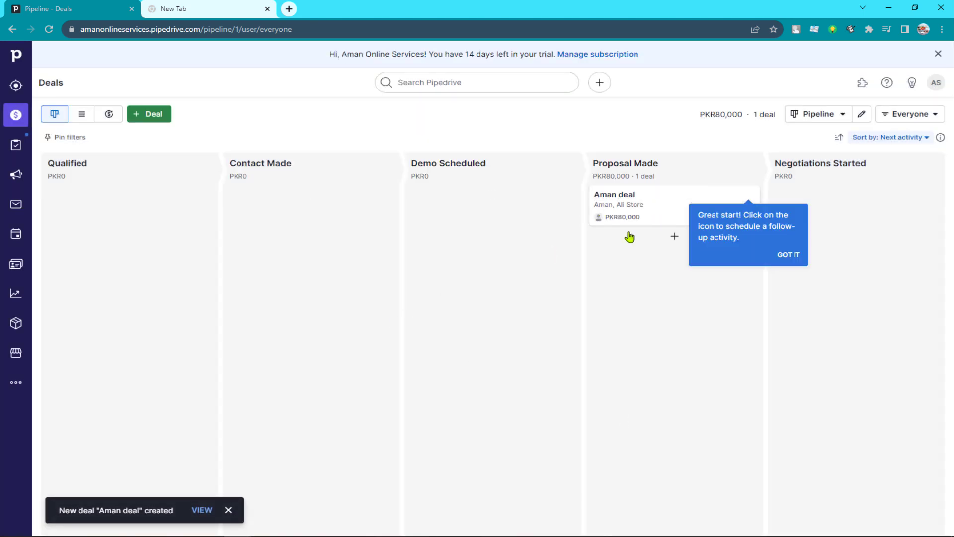
# Step: Review the deal pipeline's stage headings one by one: Qualified, Contact Made, Demo Scheduled, Proposal Made and Negotiations Started
pyautogui.moveTo(630, 236); pyautogui.dragTo(539, 213)
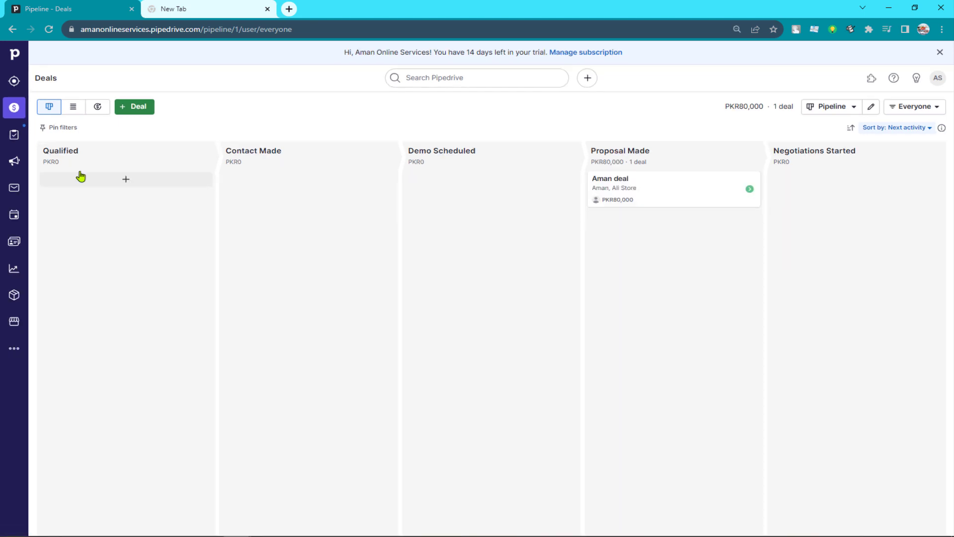
pyautogui.moveTo(79, 150); pyautogui.dragTo(43, 150)
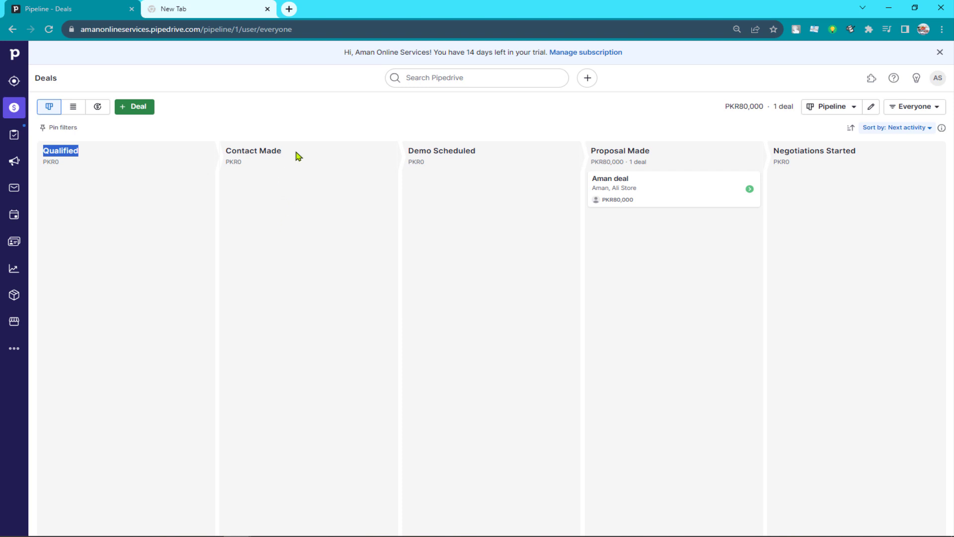
pyautogui.moveTo(298, 156); pyautogui.dragTo(222, 156)
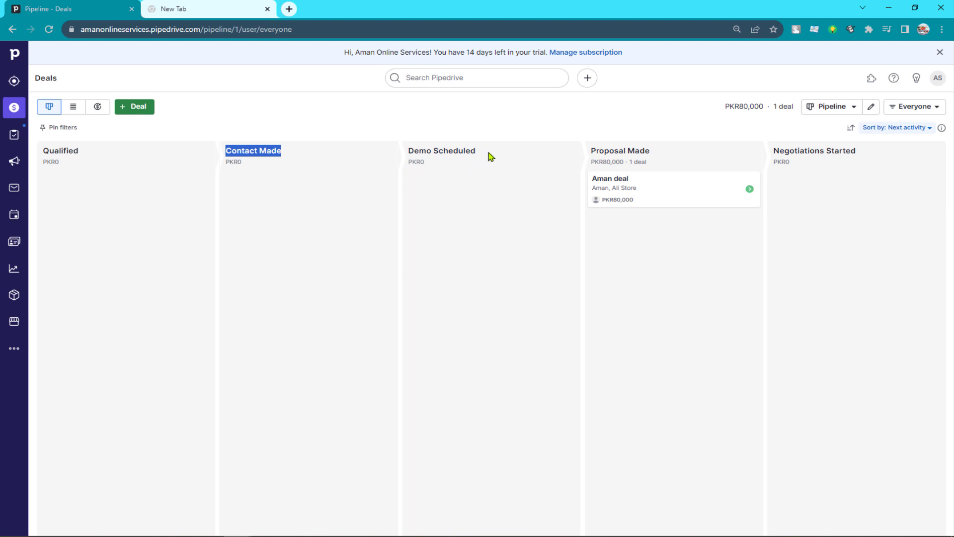
pyautogui.moveTo(487, 156); pyautogui.dragTo(408, 156)
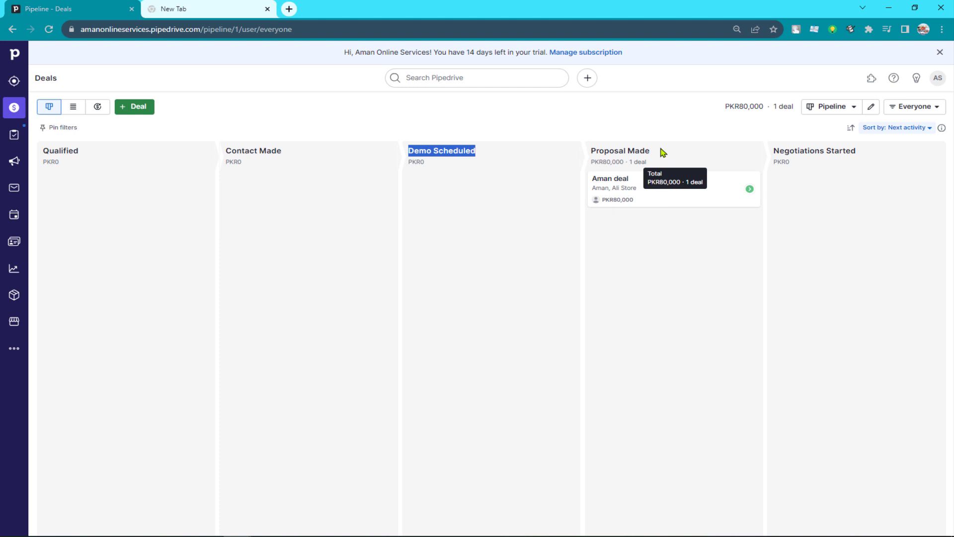
pyautogui.moveTo(659, 155); pyautogui.dragTo(589, 155)
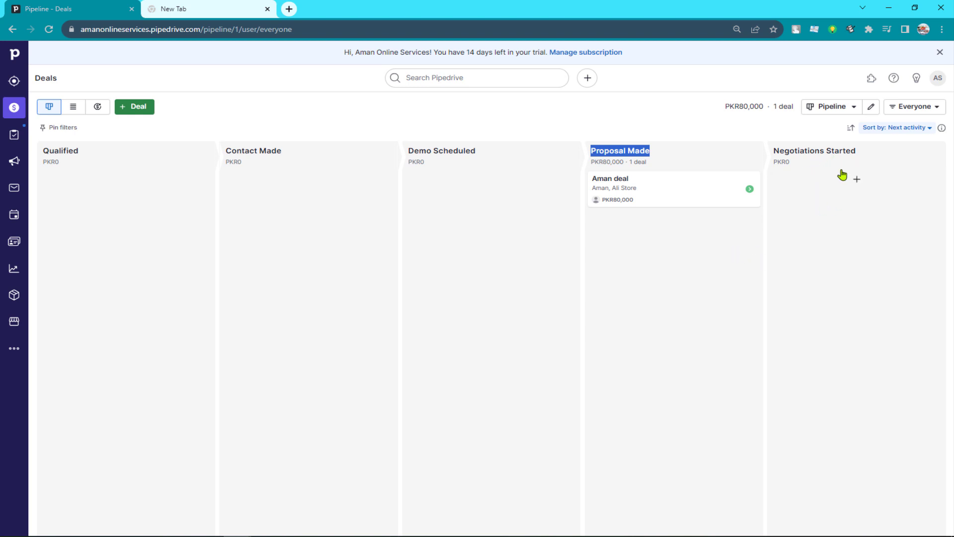
pyautogui.moveTo(866, 152); pyautogui.dragTo(772, 155)
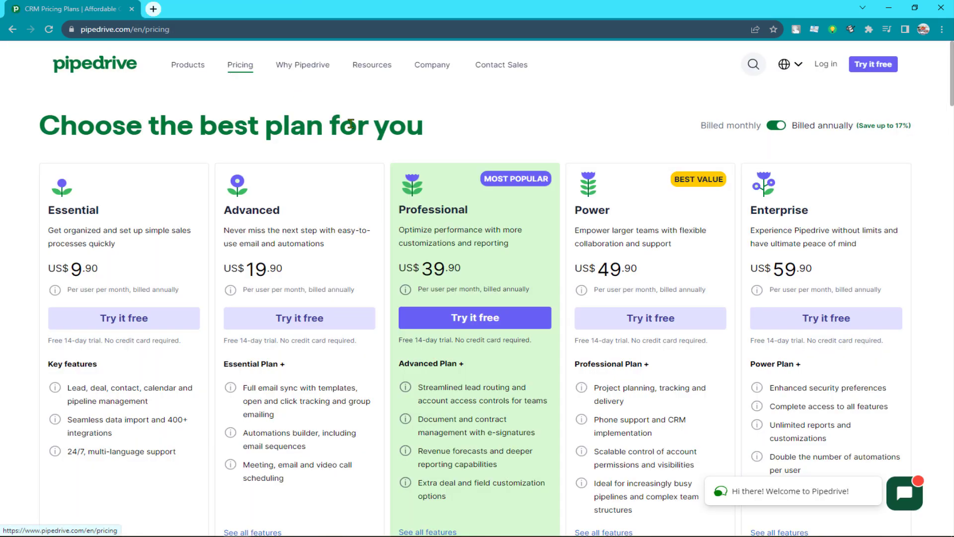
# Step: Compare the descriptions and annually billed prices of the Essential, Advanced, Professional, Power and Enterprise plans on the pricing page
pyautogui.moveTo(39, 130); pyautogui.dragTo(473, 118)
pyautogui.click(410, 114)
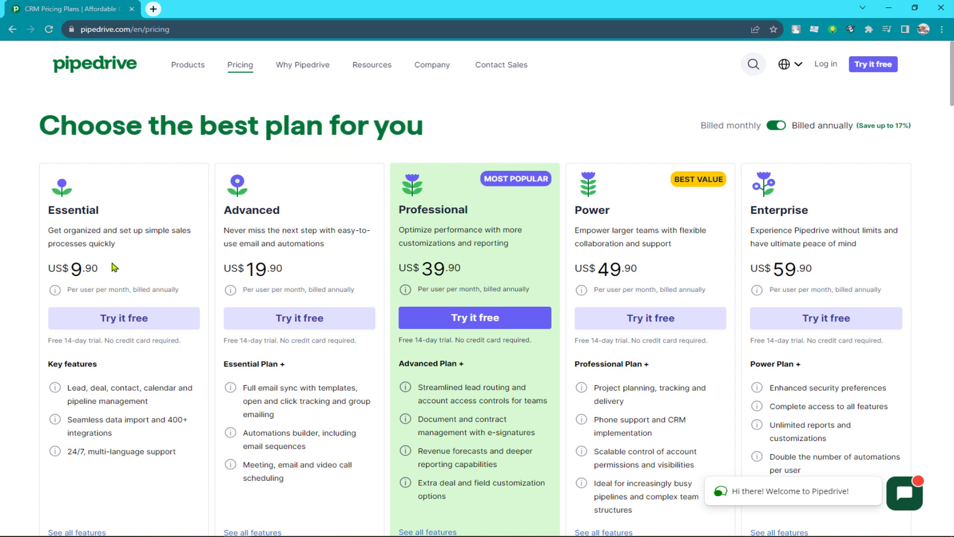
pyautogui.moveTo(122, 268); pyautogui.dragTo(46, 218)
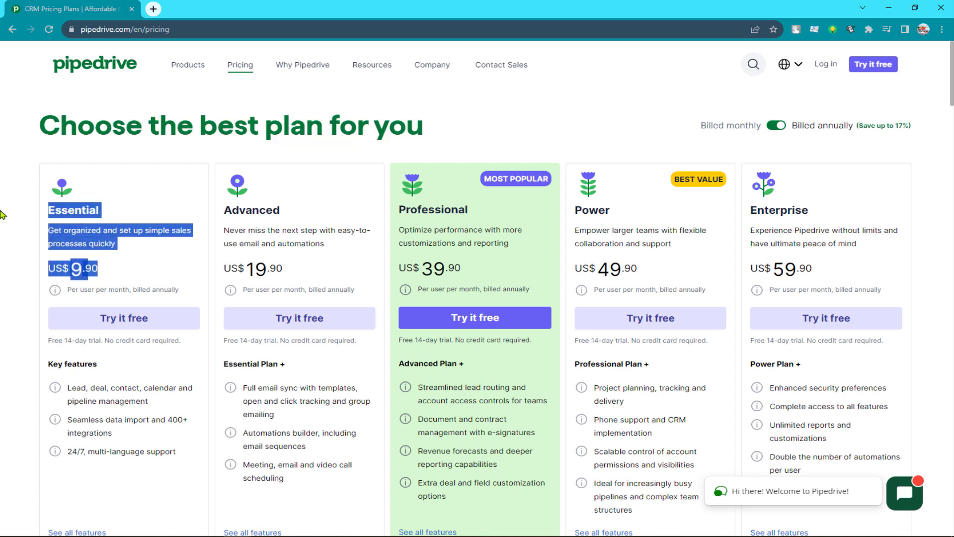
pyautogui.click(69, 211)
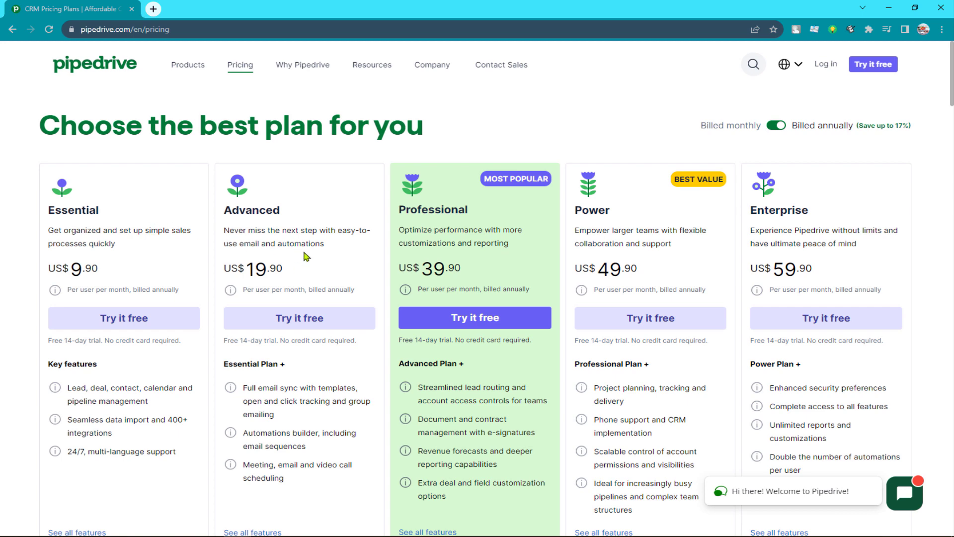
pyautogui.moveTo(292, 268); pyautogui.dragTo(215, 216)
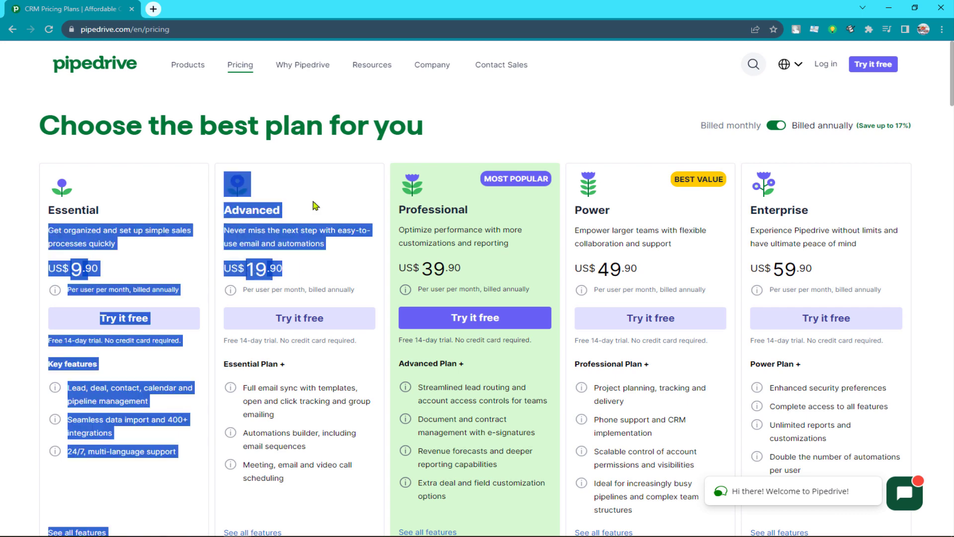
pyautogui.click(319, 219)
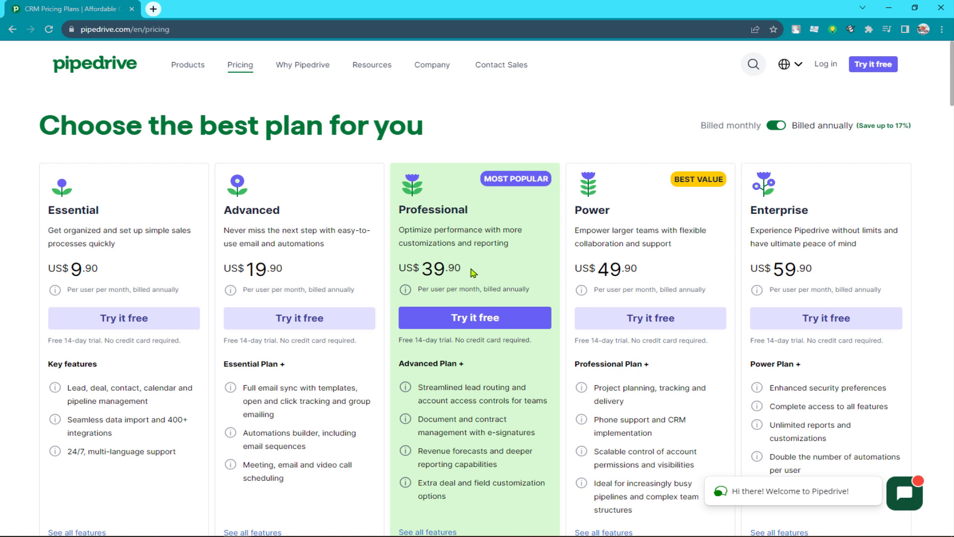
pyautogui.moveTo(473, 273); pyautogui.dragTo(398, 216)
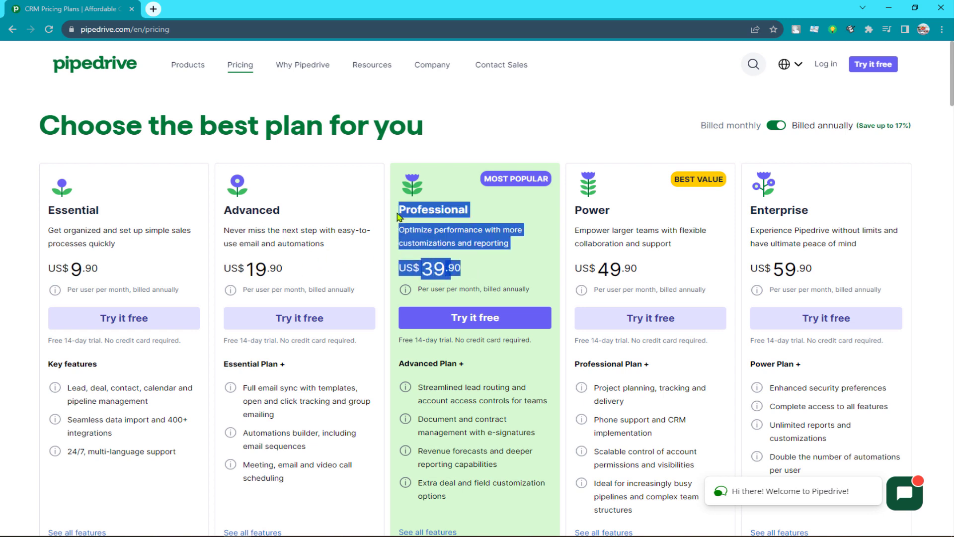
pyautogui.click(541, 263)
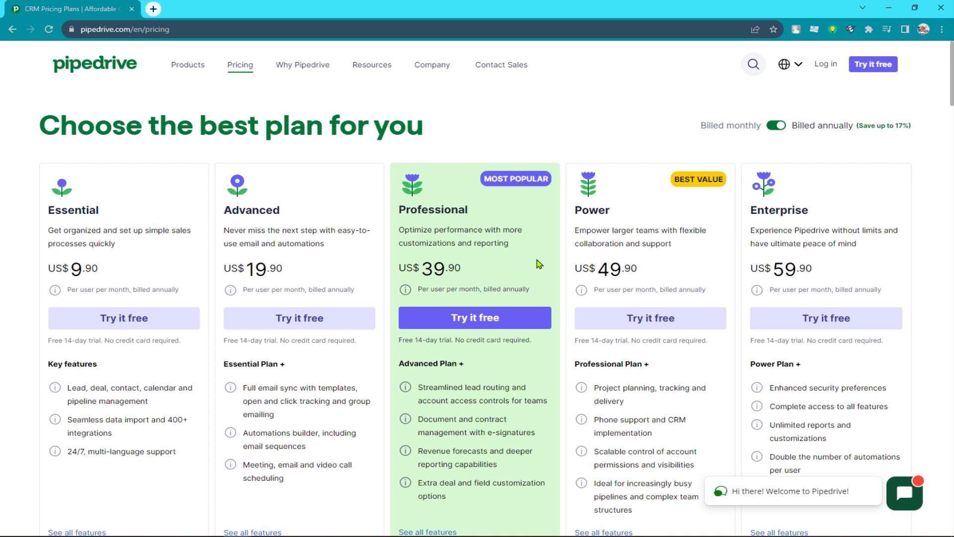
pyautogui.moveTo(638, 273); pyautogui.dragTo(579, 229)
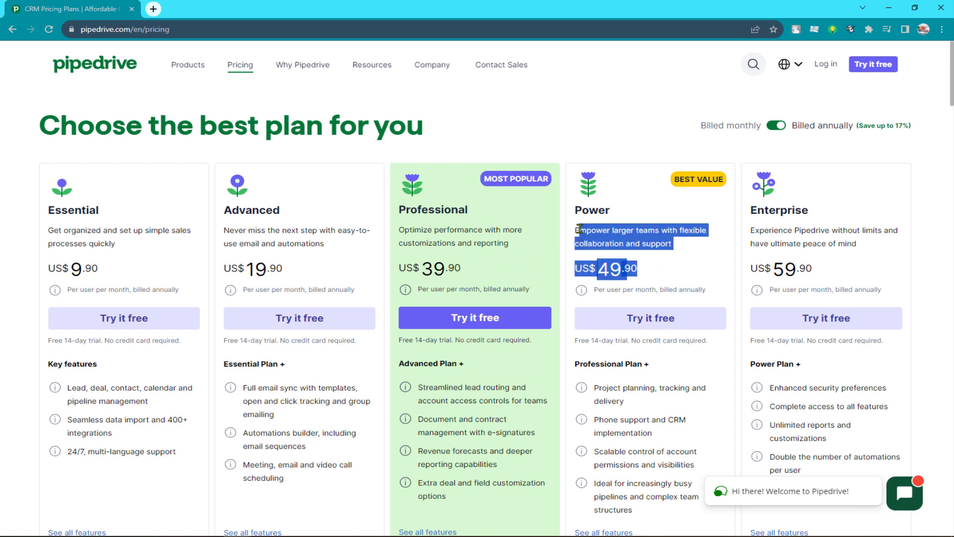
pyautogui.click(656, 264)
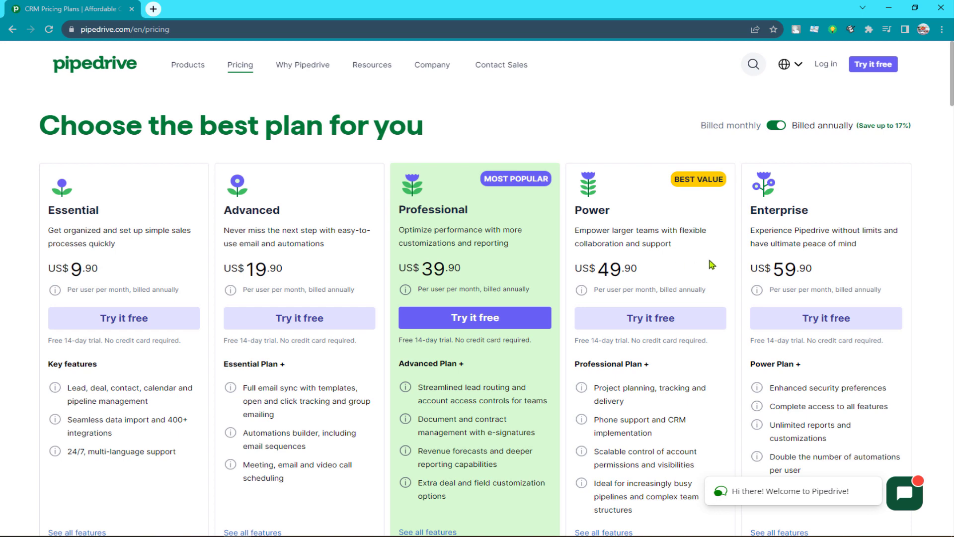
pyautogui.moveTo(836, 272); pyautogui.dragTo(754, 220)
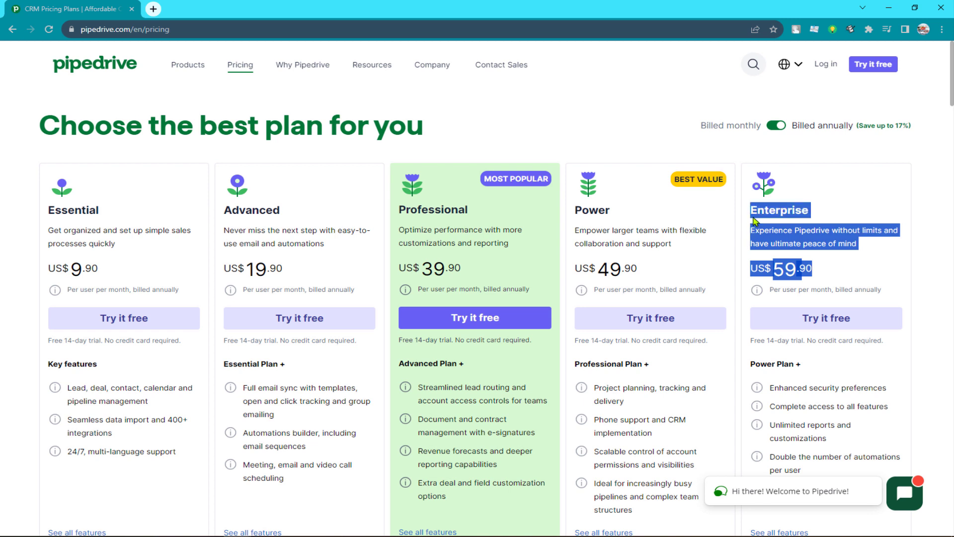
pyautogui.click(857, 185)
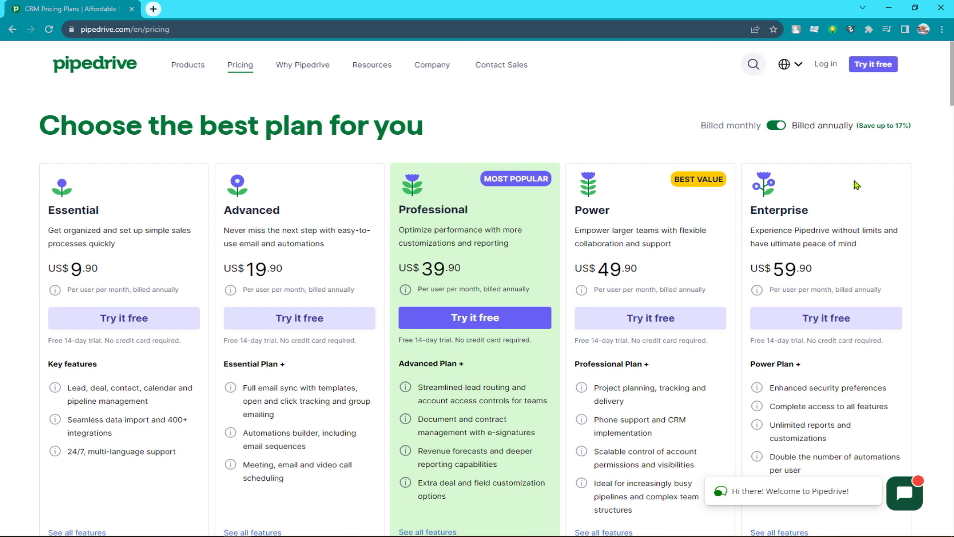
# Step: Open the Pipedrive website's home page and look through its ratings, how-it-works, top features and customer results sections
pyautogui.click(109, 71)
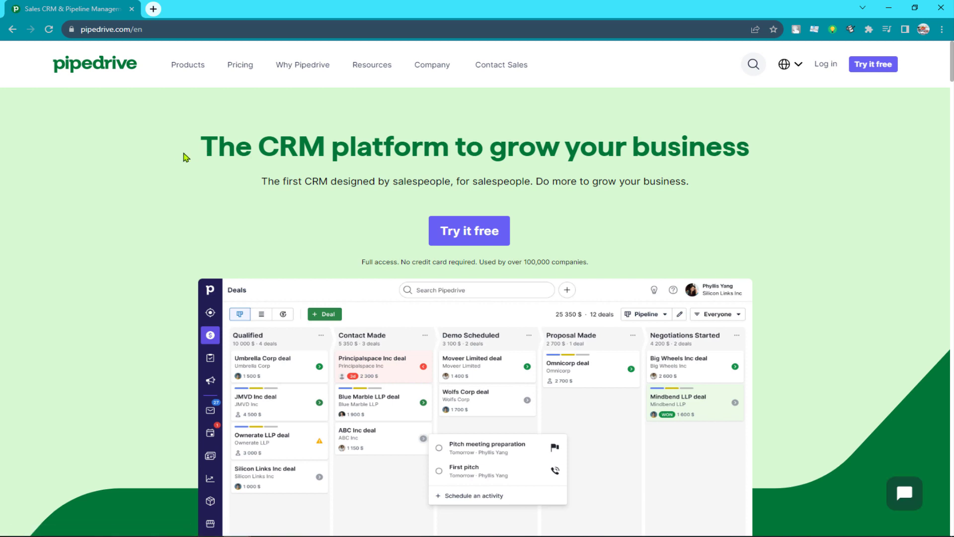
pyautogui.scroll(-2, 187, 156)
pyautogui.scroll(-6, 186, 157)
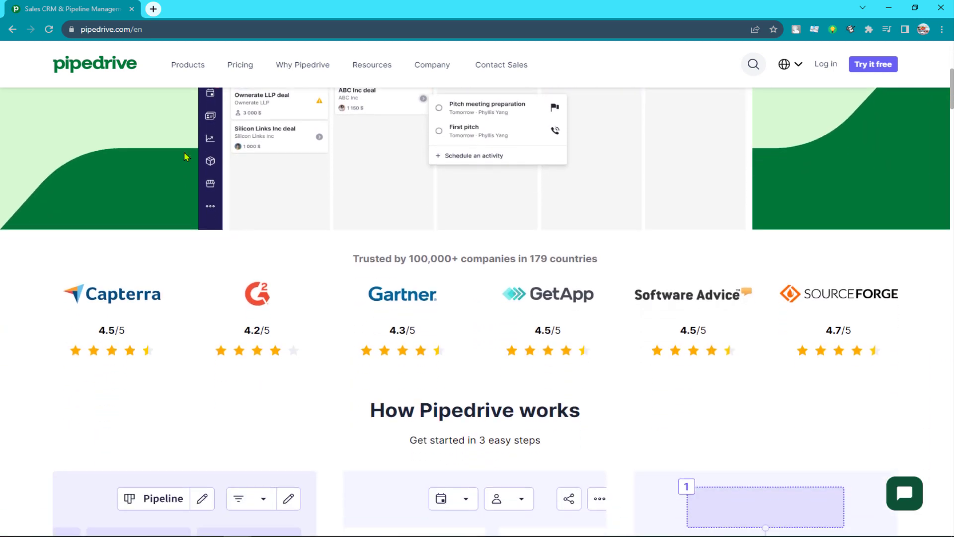
pyautogui.scroll(-8, 186, 157)
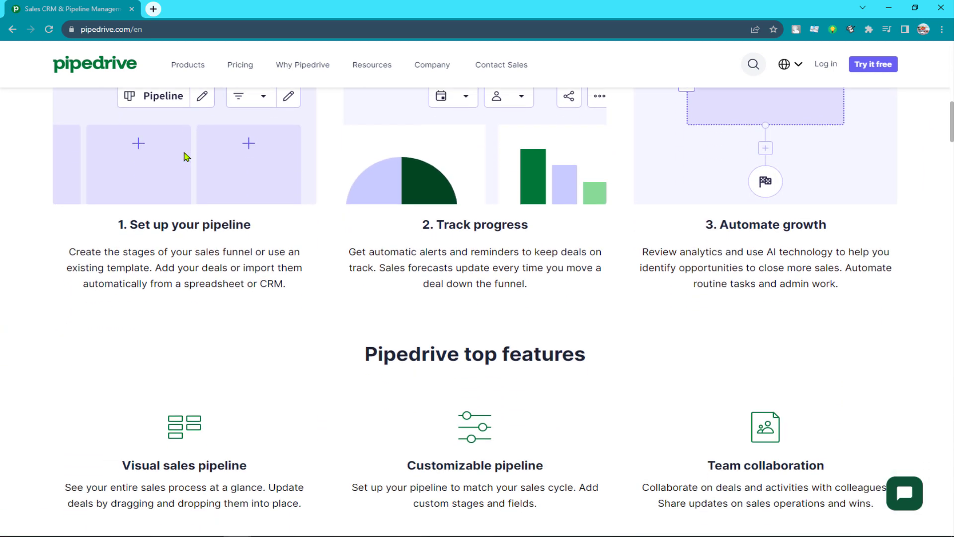
pyautogui.scroll(-16, 186, 157)
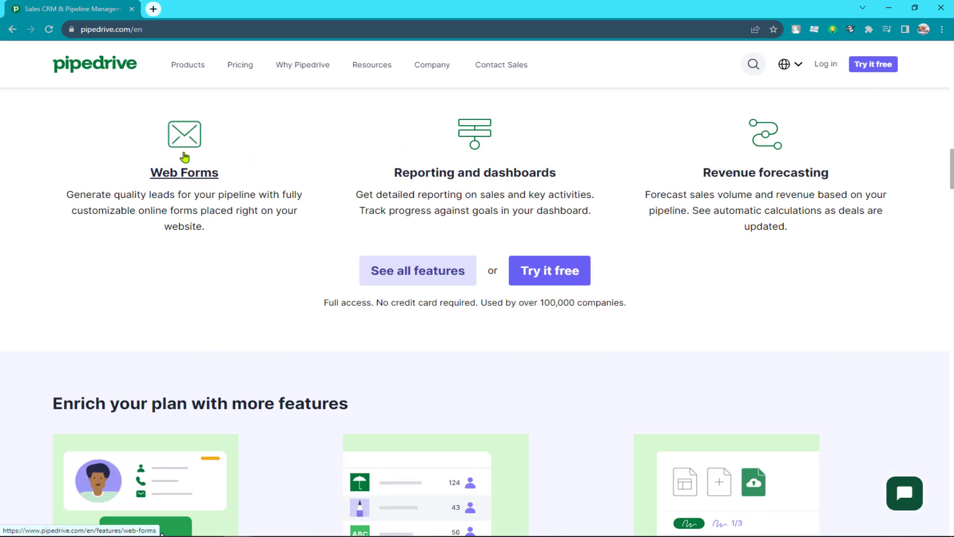
pyautogui.scroll(-18, 186, 157)
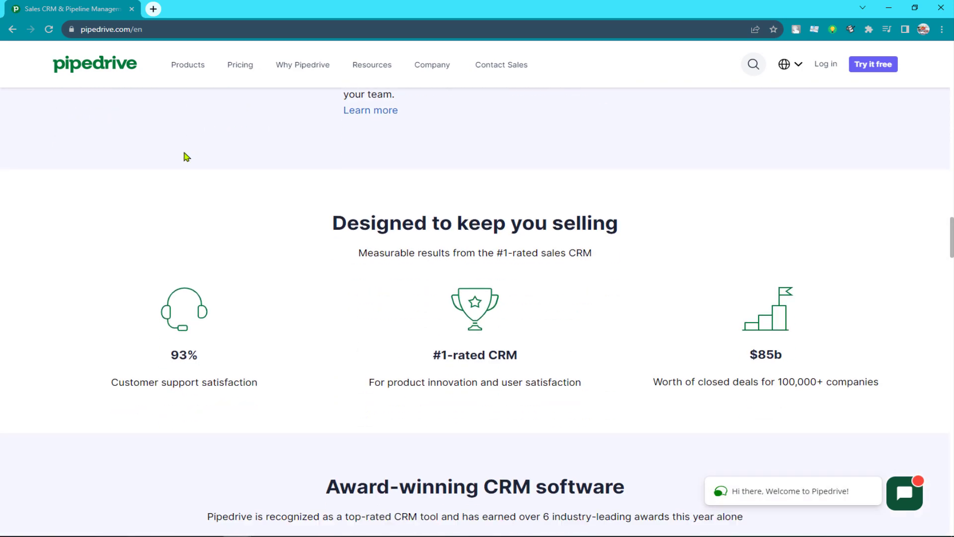